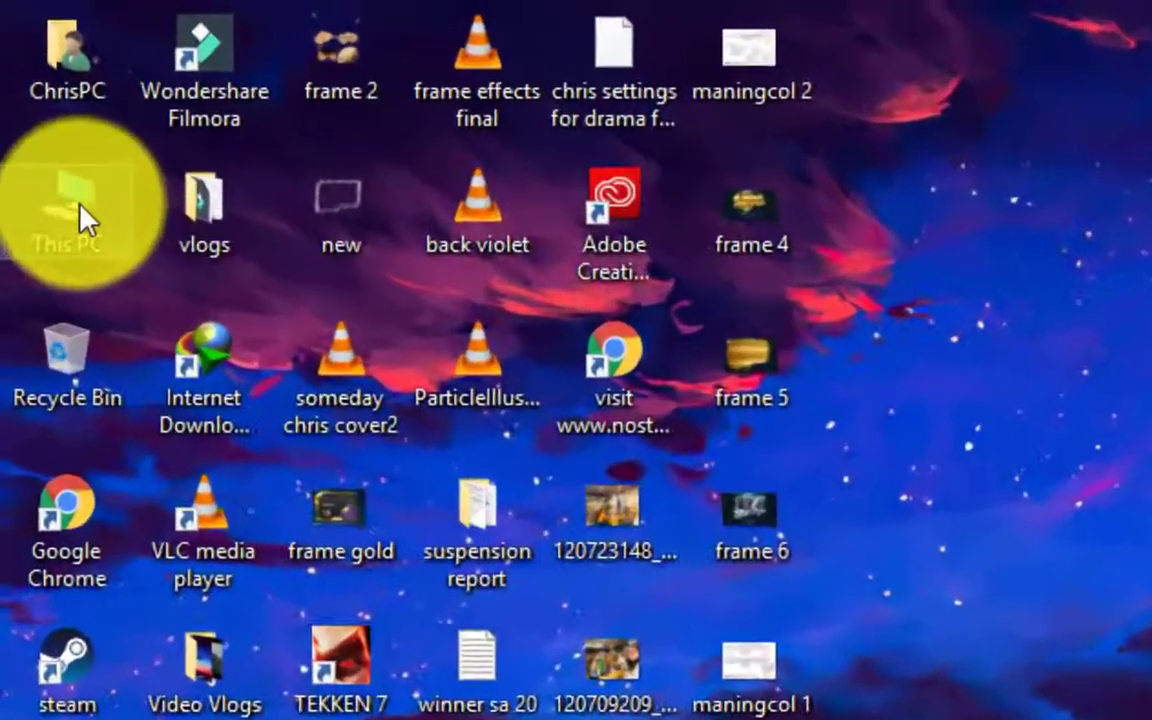
Open Device Manager from the computer's system properties and reposition its window.
{"action": "right_click", "coordinate": [80, 212]}
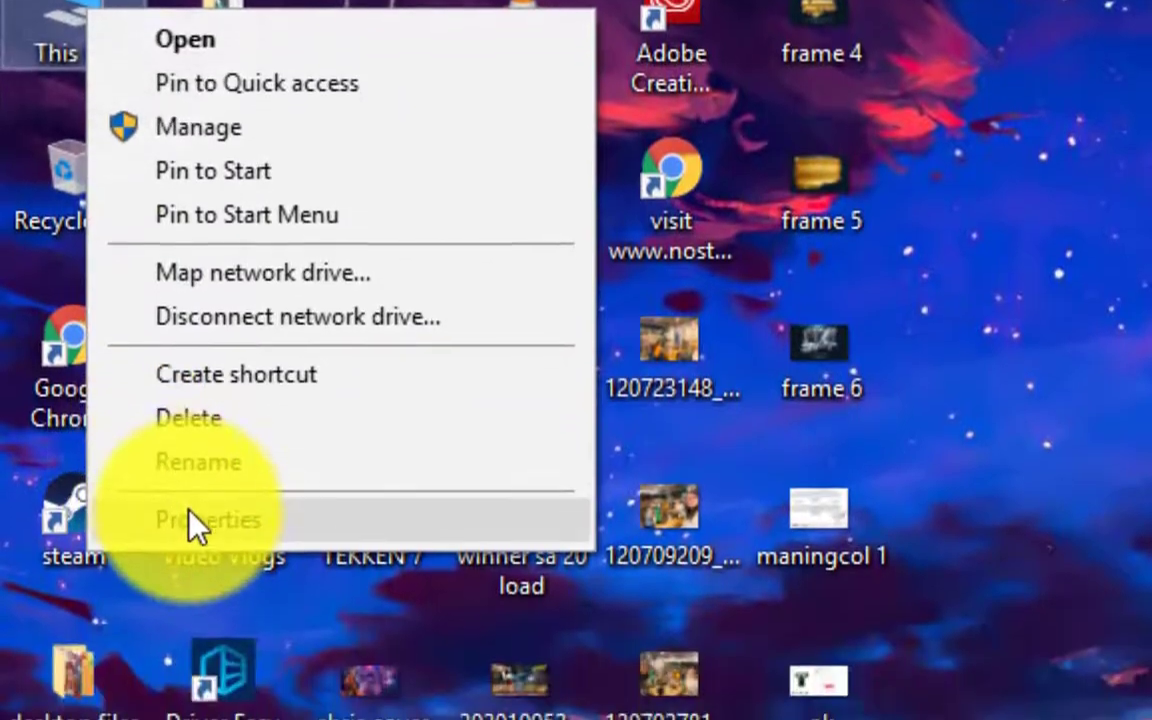
{"action": "left_click", "coordinate": [206, 680]}
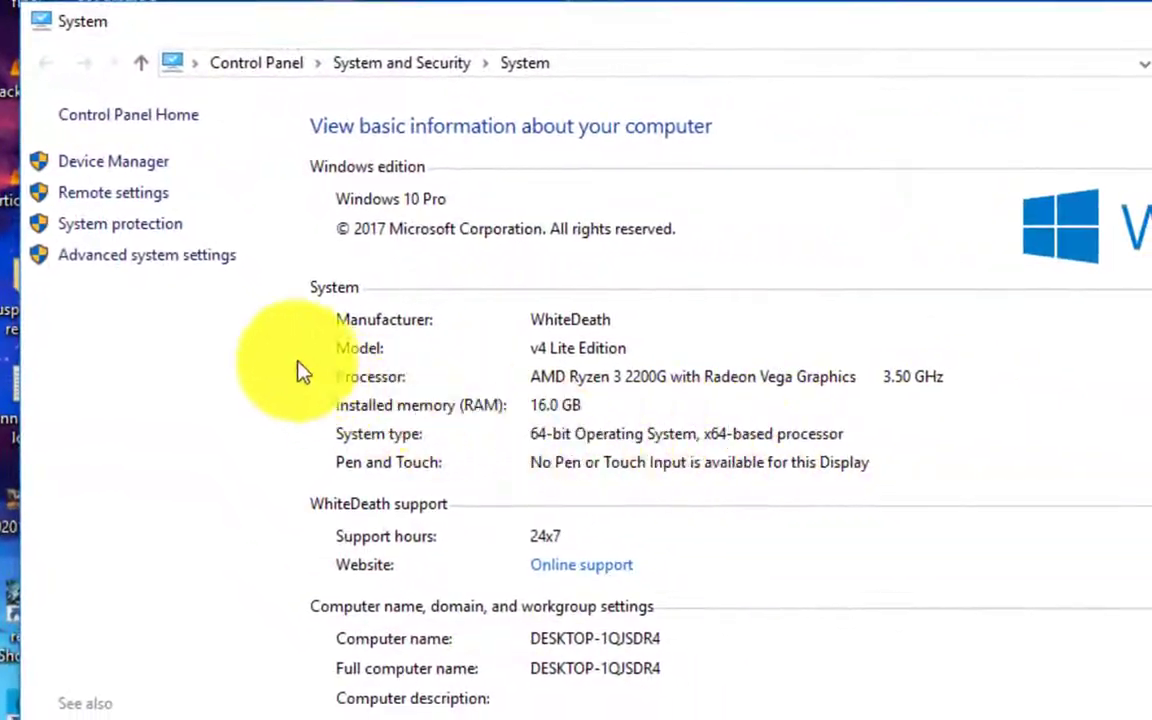
{"action": "left_click", "coordinate": [130, 168]}
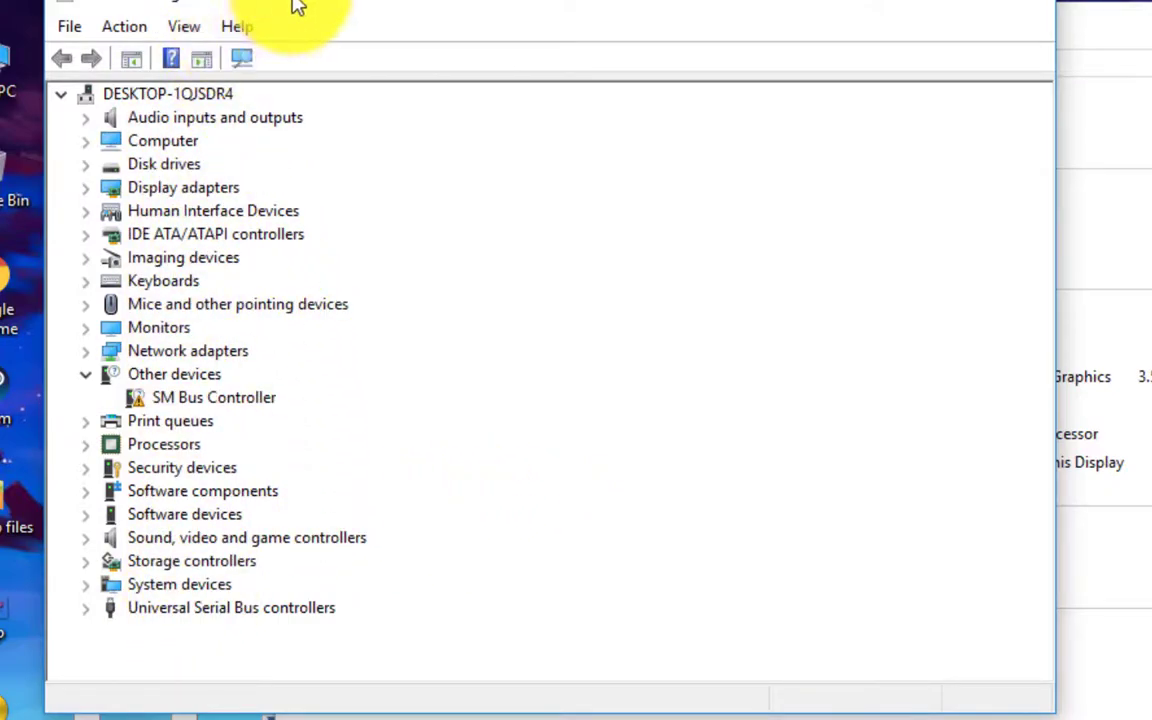
{"action": "left_click_drag", "start_coordinate": [291, 8], "coordinate": [483, 28]}
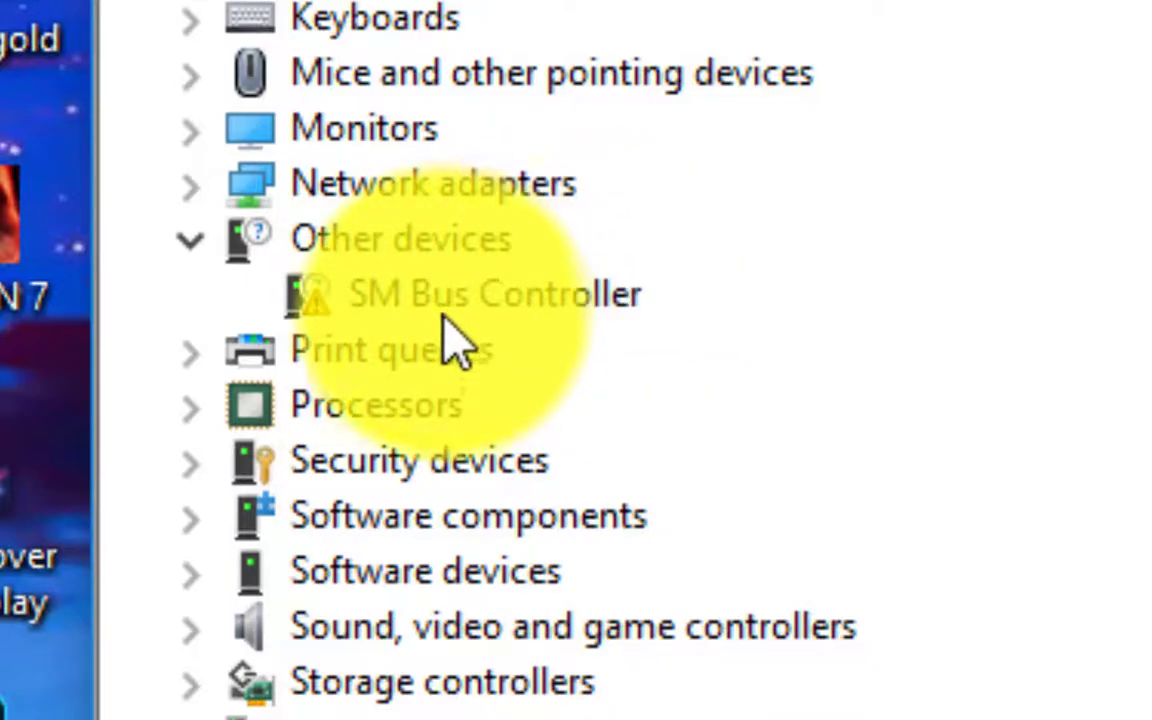
Review the devices under Processors, Security devices, Software components and Software devices, and close Device Manager and the System window.
{"action": "left_click", "coordinate": [194, 406]}
{"action": "left_click", "coordinate": [145, 605]}
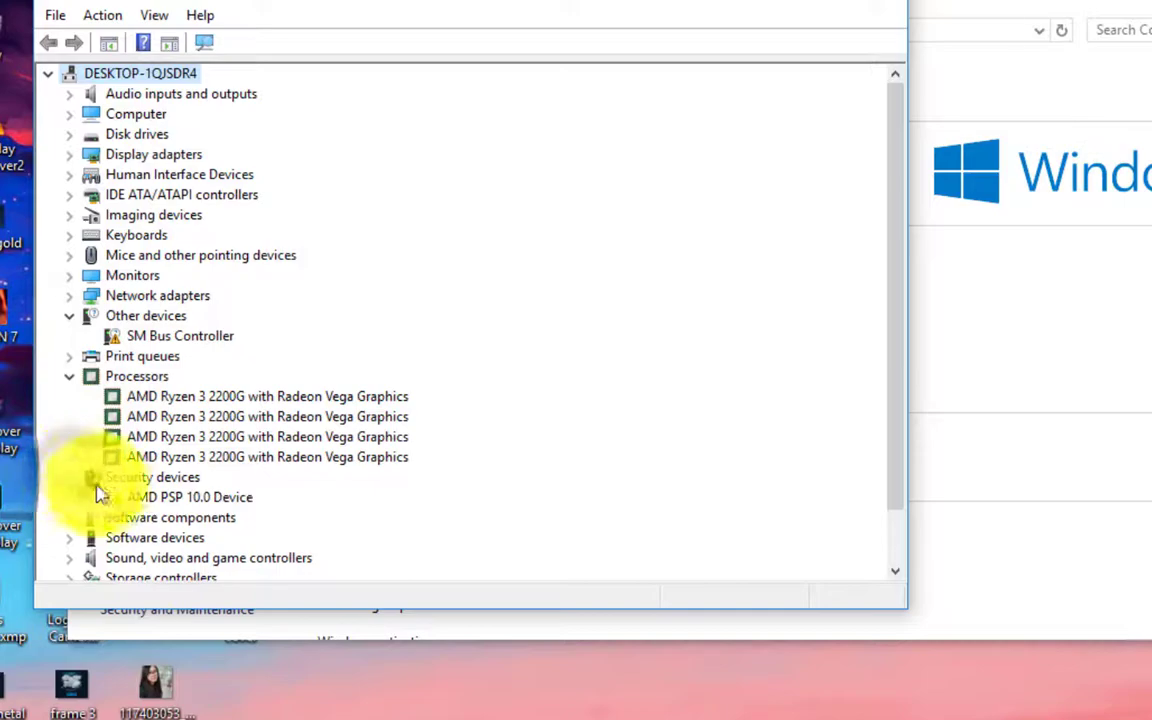
{"action": "left_click", "coordinate": [72, 460]}
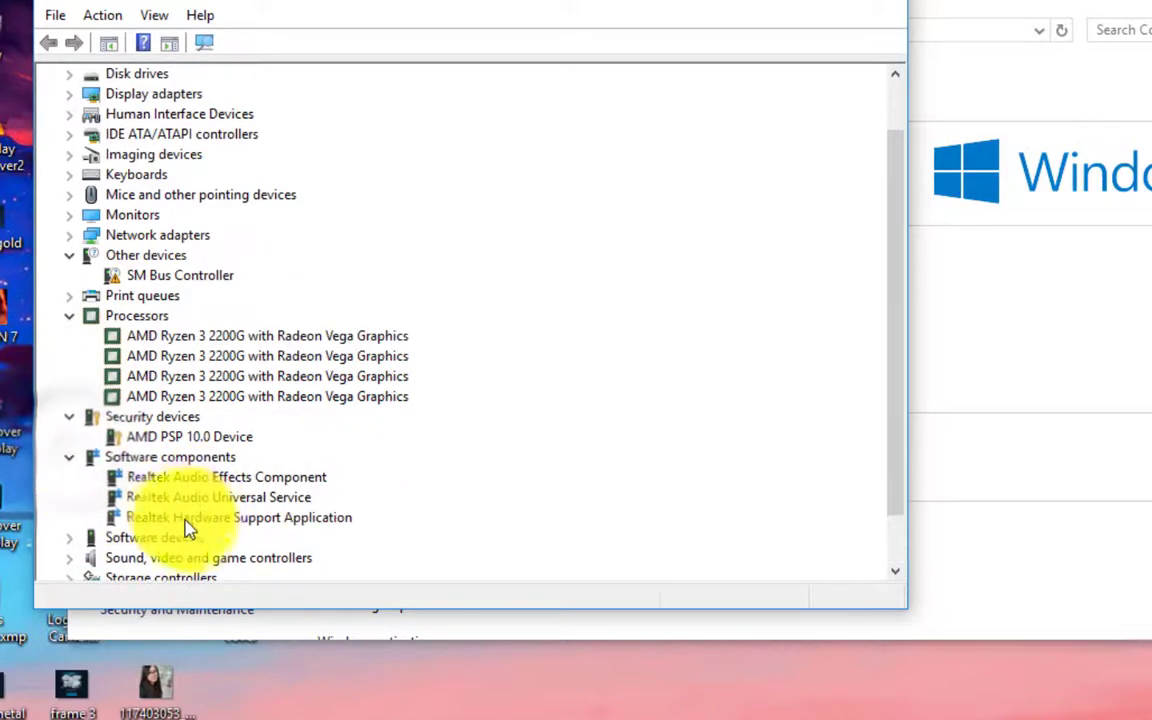
{"action": "left_click", "coordinate": [70, 537]}
{"action": "scroll", "coordinate": [159, 516], "scroll_direction": "down", "scroll_amount": 1}
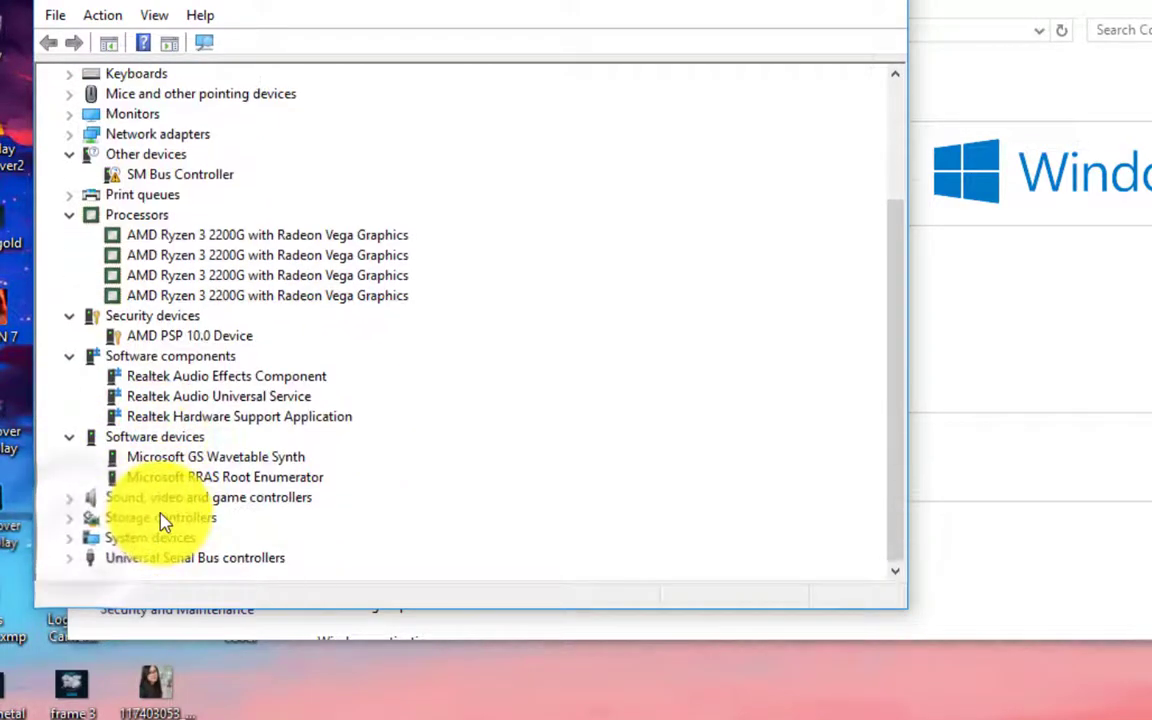
{"action": "scroll", "coordinate": [249, 450], "scroll_direction": "up", "scroll_amount": 3}
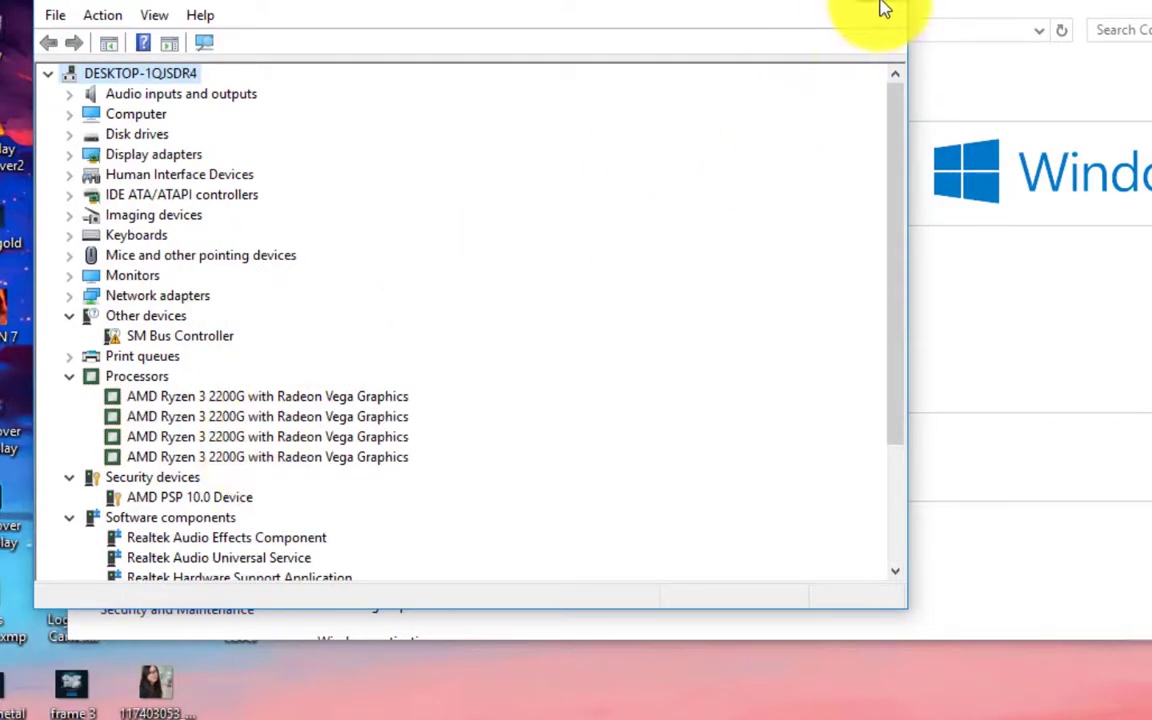
{"action": "left_click", "coordinate": [882, 8]}
{"action": "left_click", "coordinate": [1132, 12]}
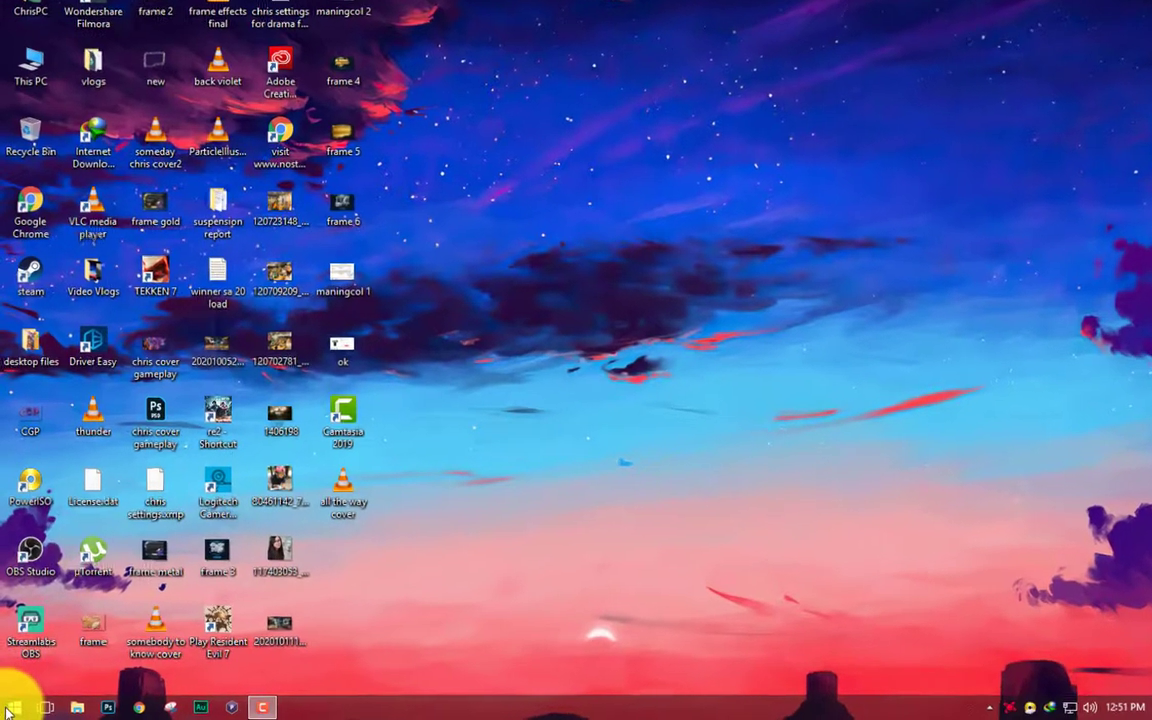
Launch Driver Easy and scan the computer for outdated drivers.
{"action": "left_click", "coordinate": [10, 706]}
{"action": "left_click", "coordinate": [65, 598]}
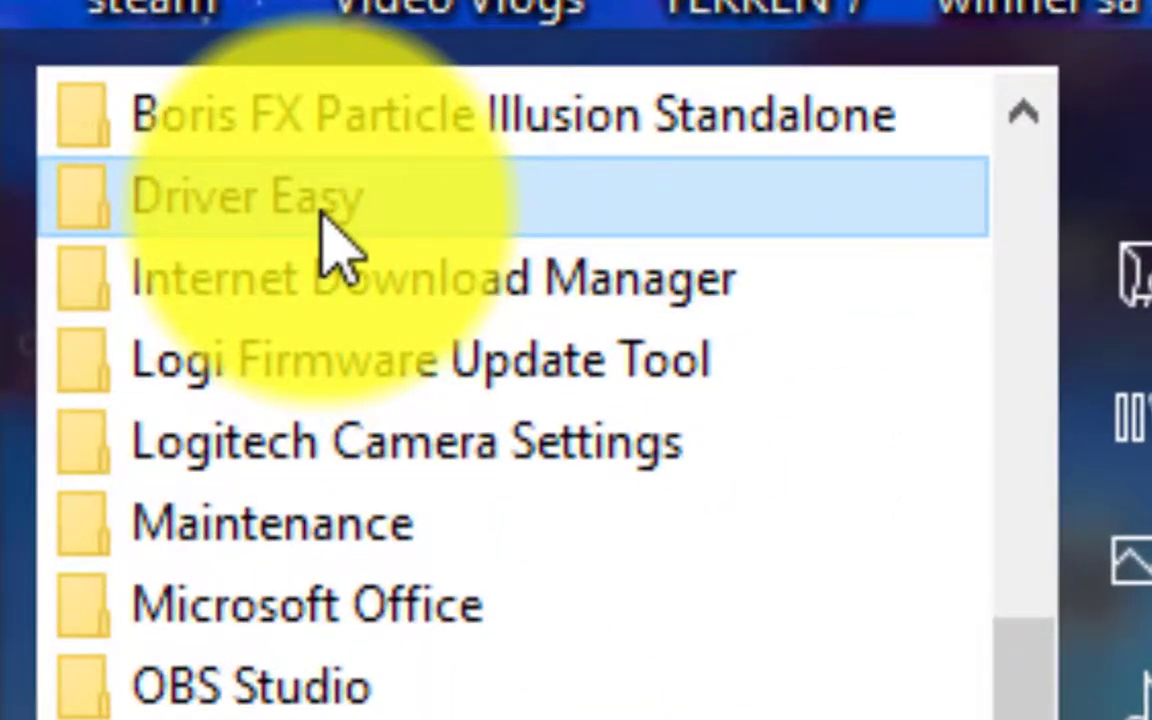
{"action": "left_click", "coordinate": [312, 244]}
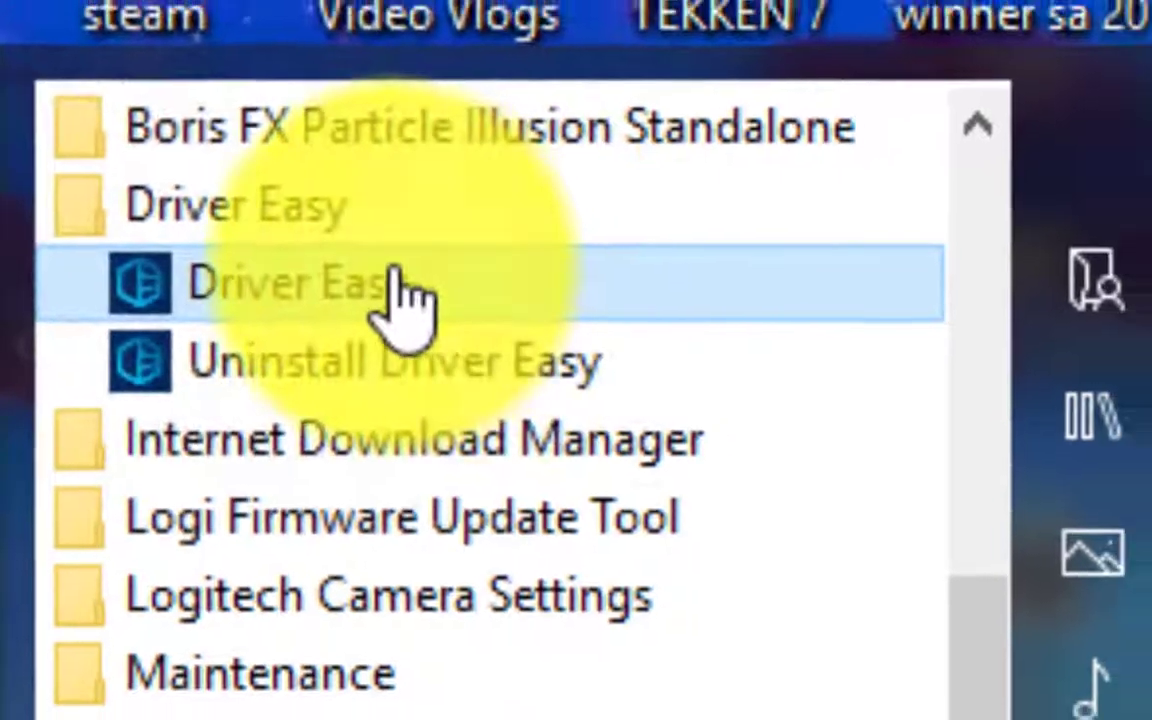
{"action": "left_click", "coordinate": [405, 290]}
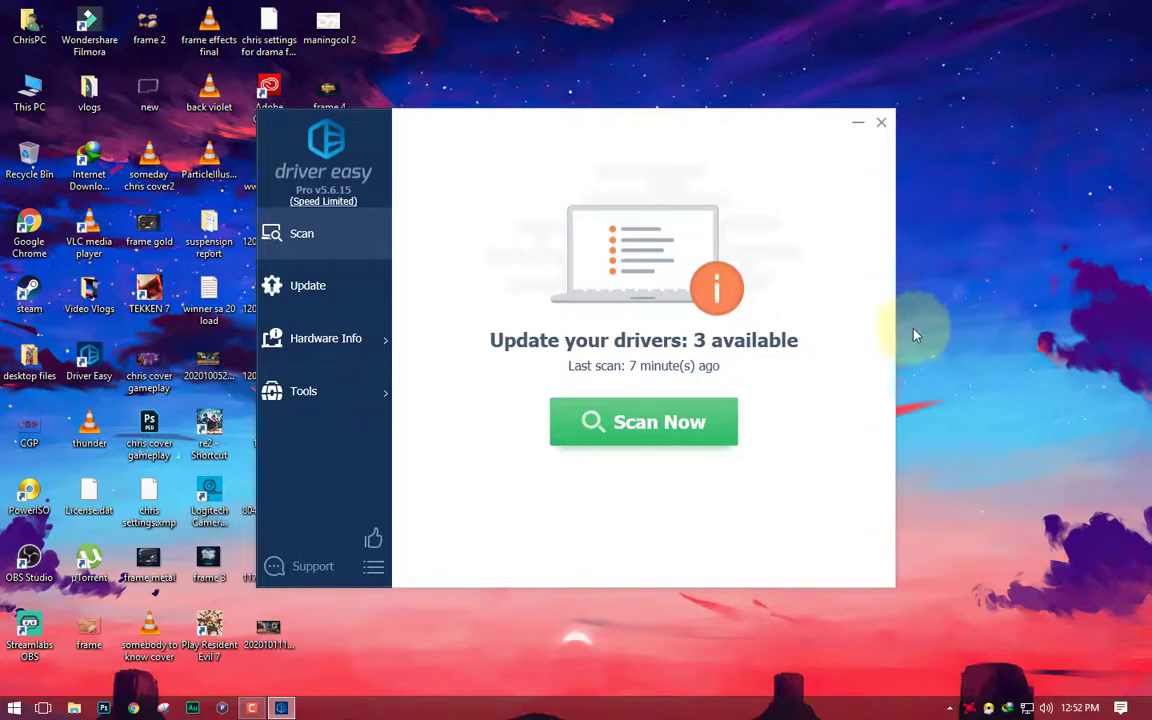
{"action": "left_click_drag", "start_coordinate": [592, 123], "coordinate": [657, 98]}
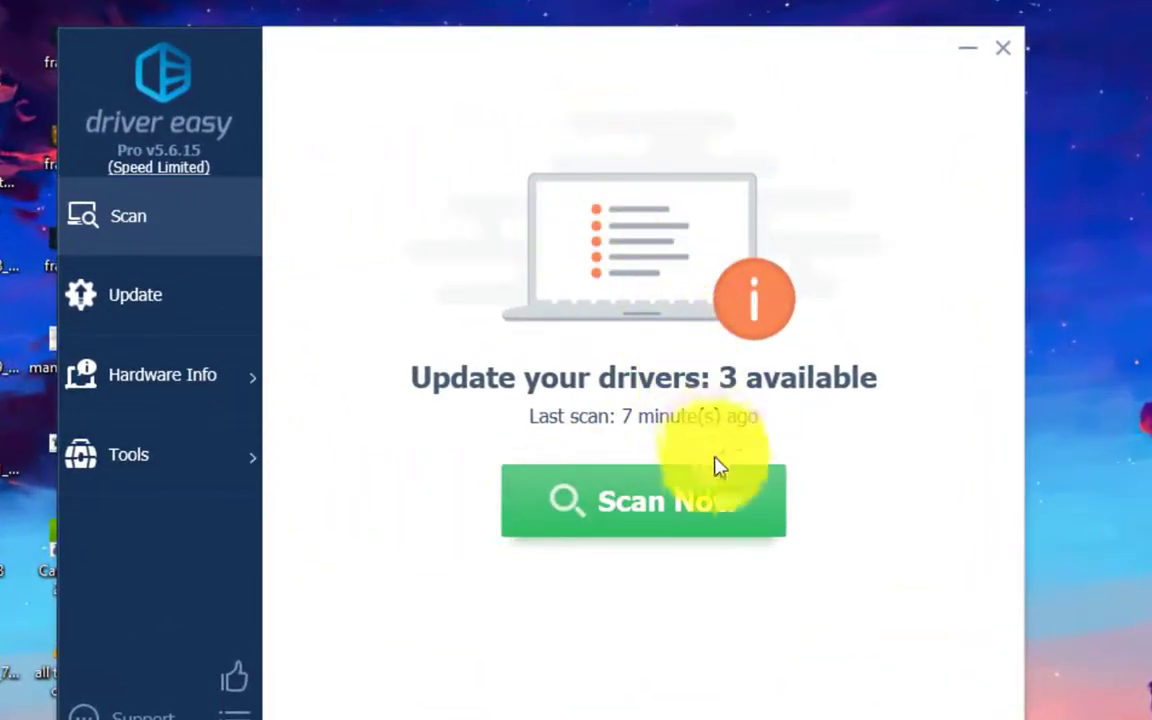
{"action": "left_click", "coordinate": [648, 518]}
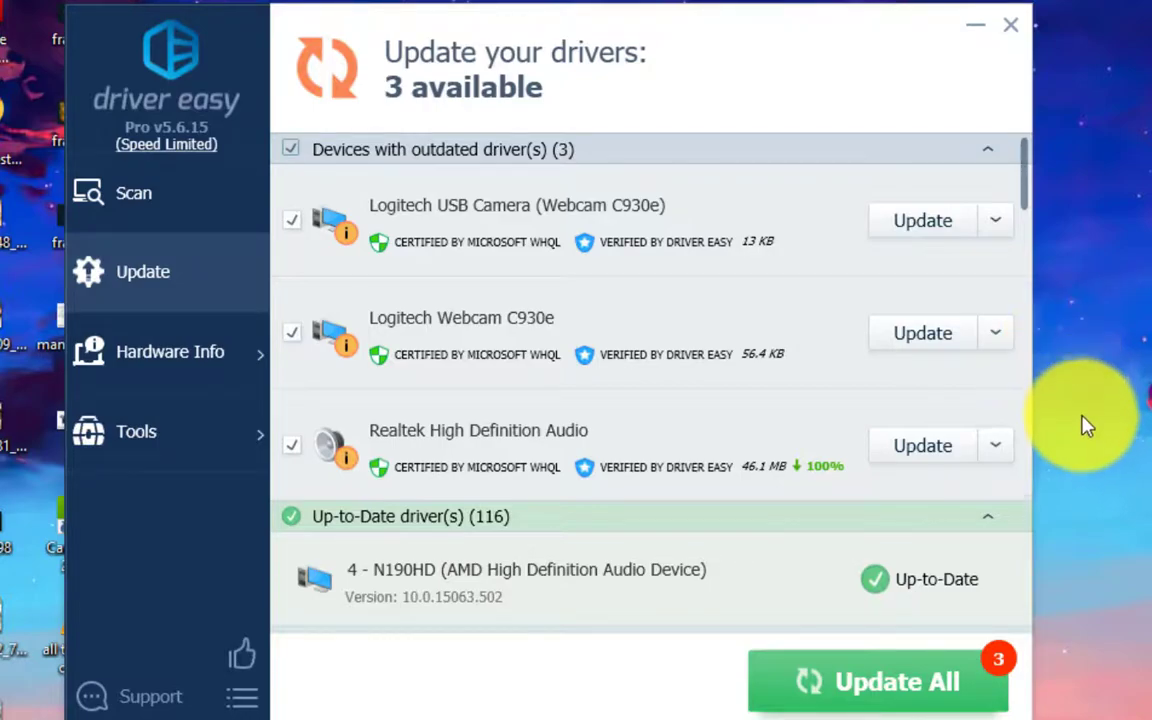
Examine the list of outdated and up-to-date drivers from the scan.
{"action": "left_click_drag", "start_coordinate": [785, 40], "coordinate": [853, 22]}
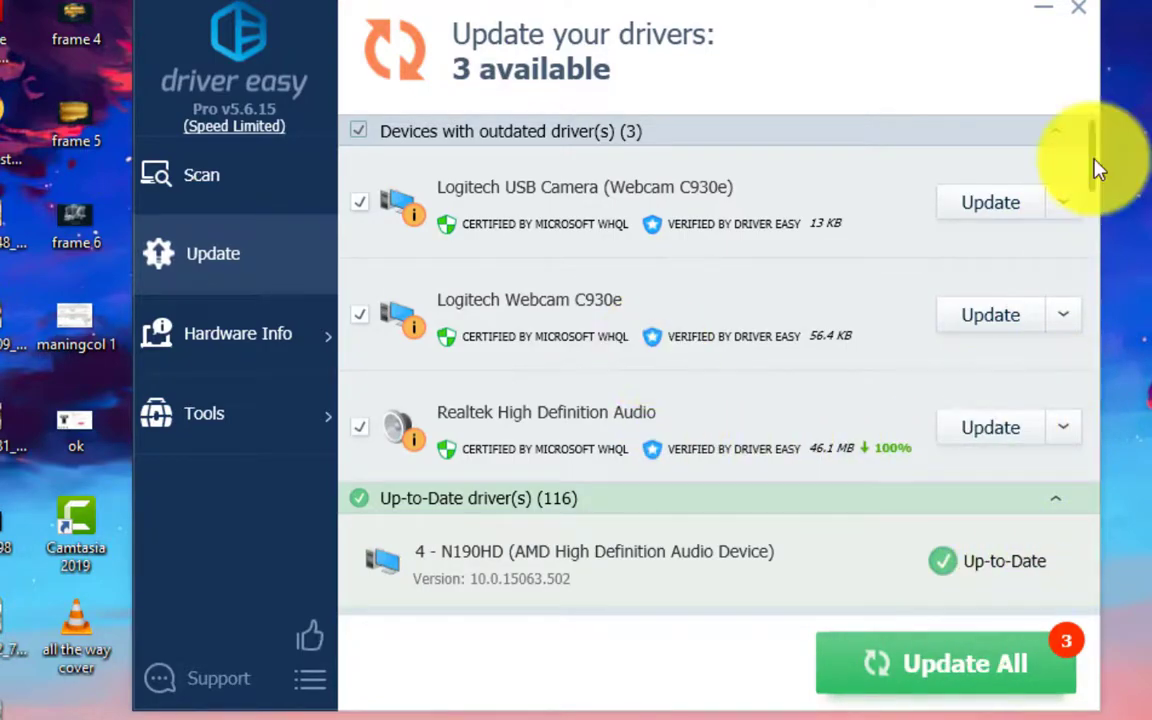
{"action": "left_click_drag", "start_coordinate": [1094, 158], "coordinate": [1067, 242]}
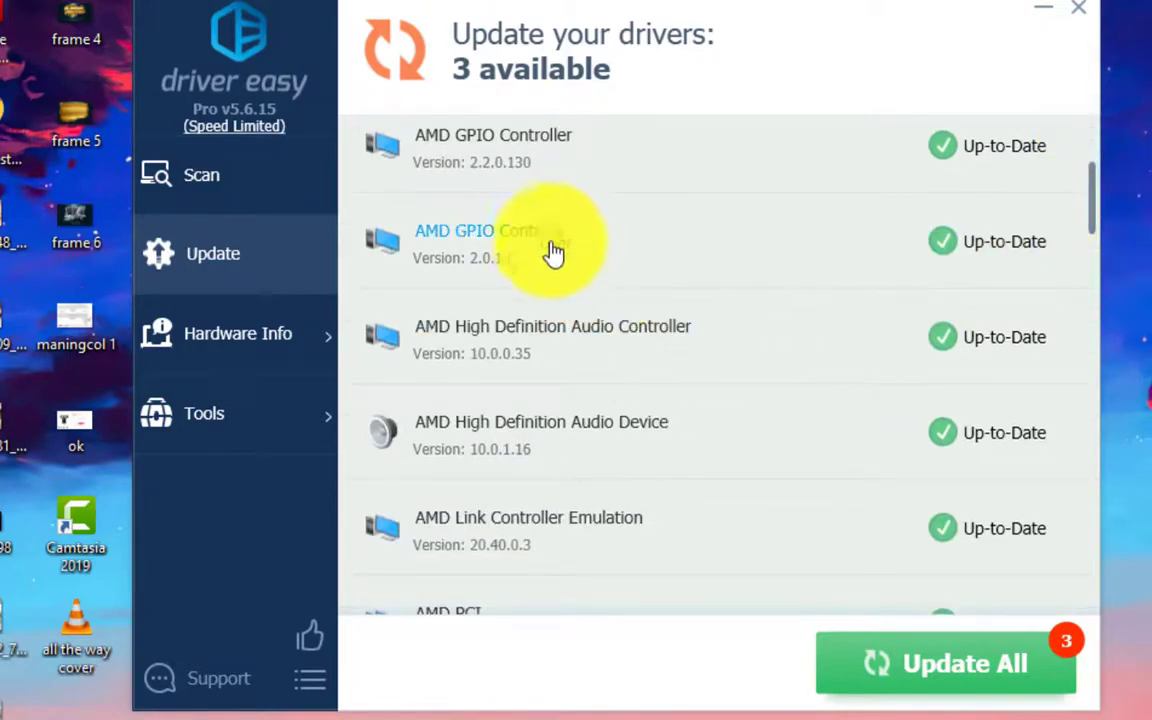
{"action": "scroll", "coordinate": [530, 445], "scroll_direction": "down", "scroll_amount": 15}
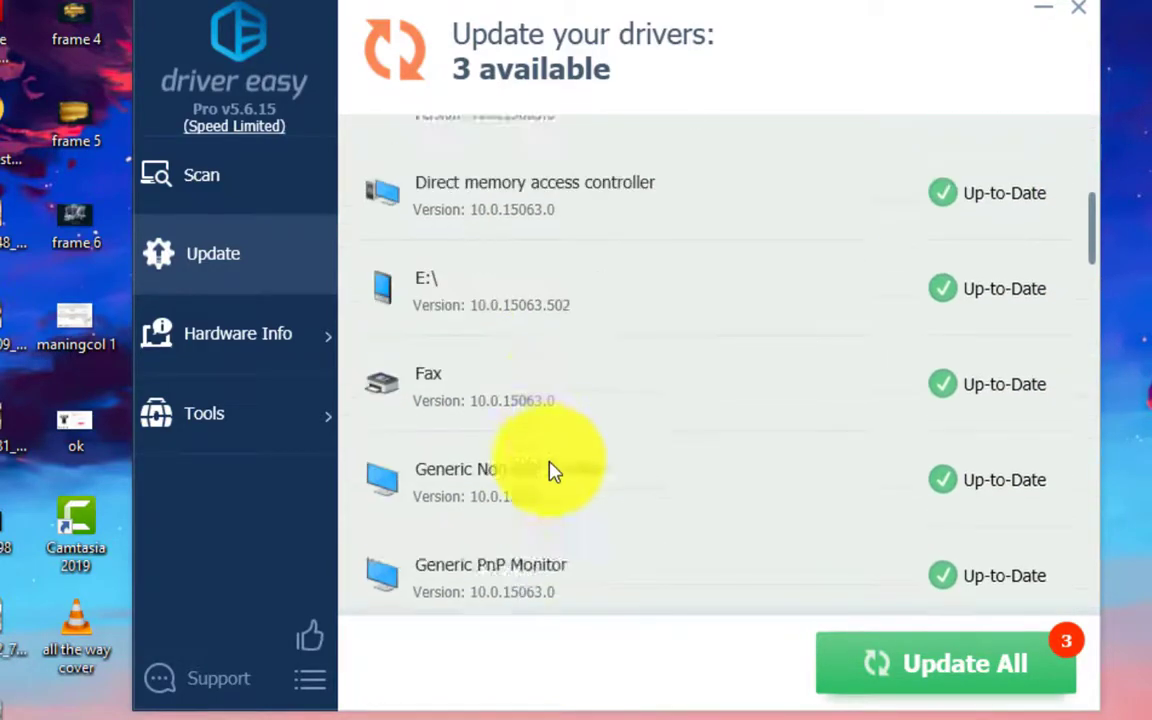
{"action": "scroll", "coordinate": [553, 472], "scroll_direction": "down", "scroll_amount": 15}
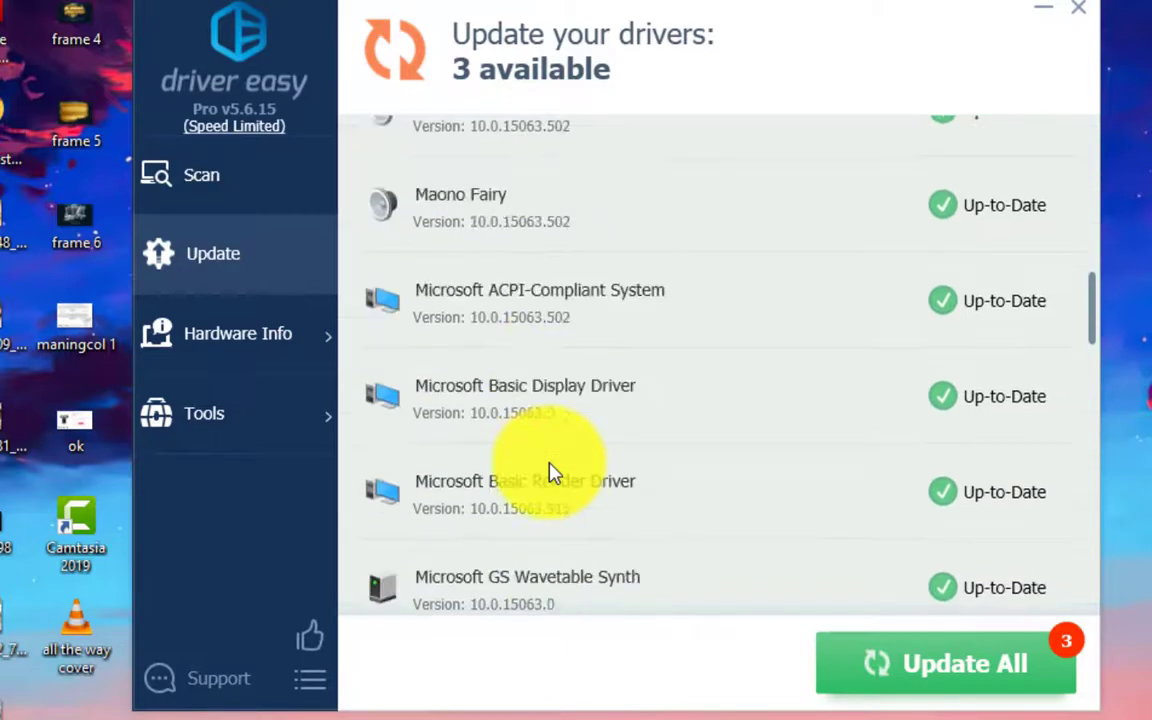
{"action": "scroll", "coordinate": [553, 472], "scroll_direction": "down", "scroll_amount": 15}
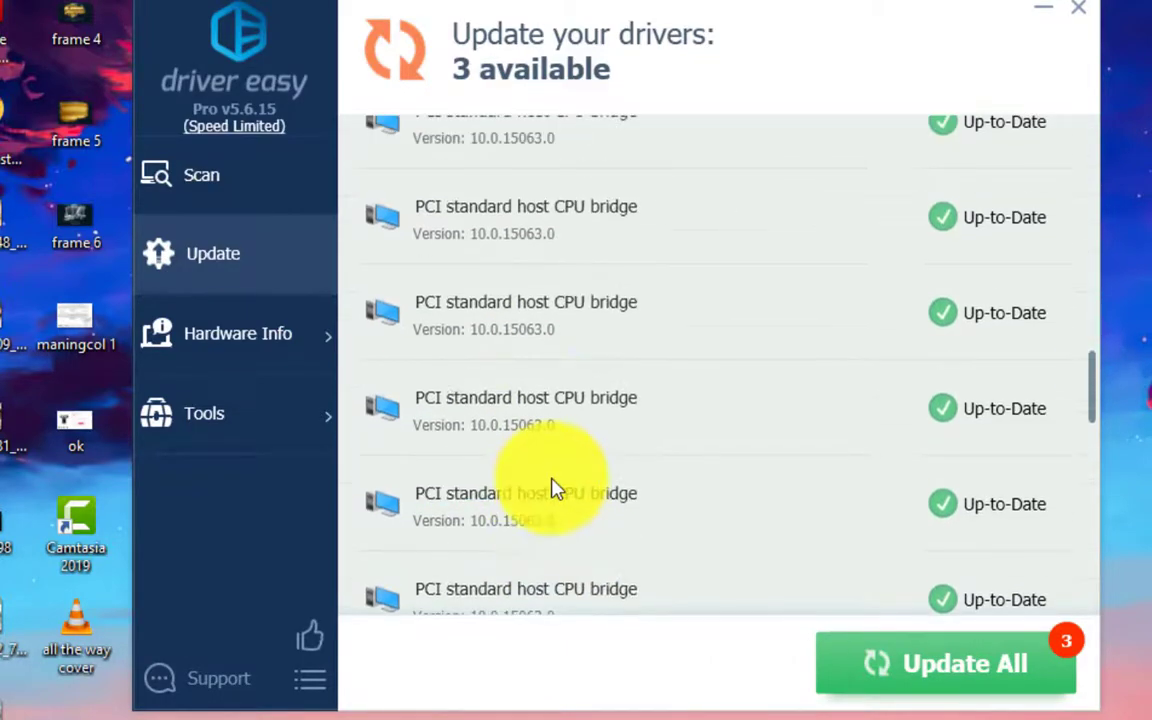
{"action": "scroll", "coordinate": [559, 497], "scroll_direction": "down", "scroll_amount": 12}
{"action": "scroll", "coordinate": [566, 505], "scroll_direction": "up", "scroll_amount": 5}
{"action": "scroll", "coordinate": [566, 505], "scroll_direction": "up", "scroll_amount": 7}
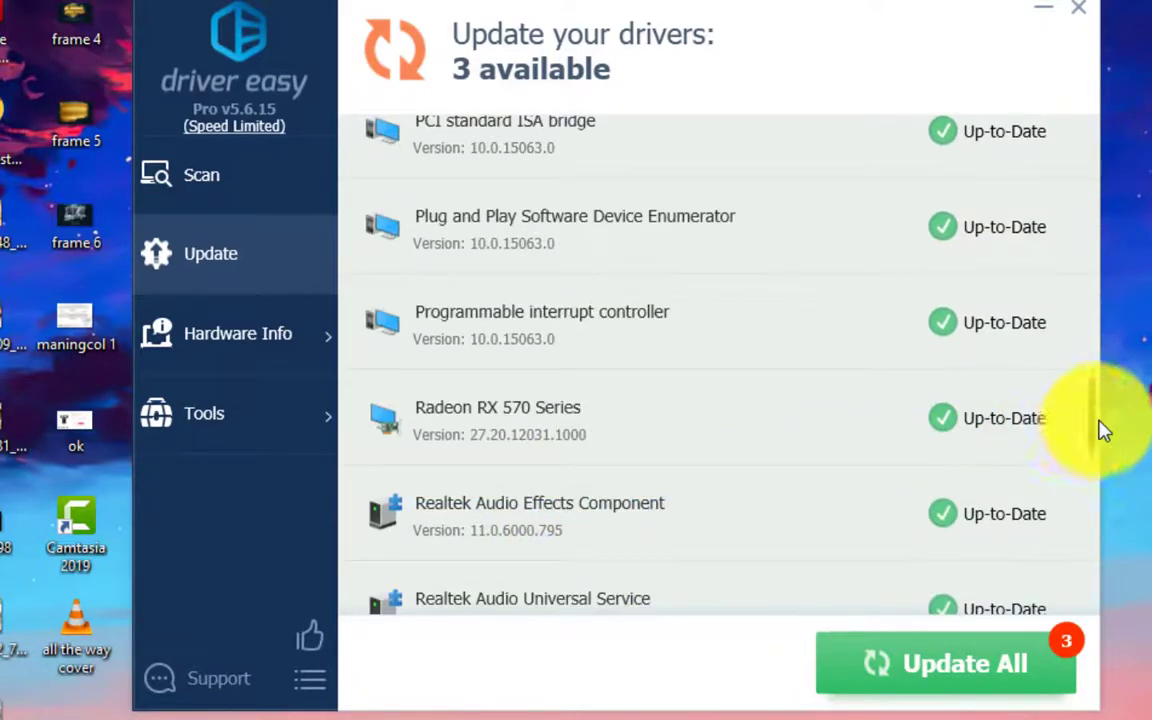
{"action": "left_click_drag", "start_coordinate": [1098, 422], "coordinate": [1124, 108]}
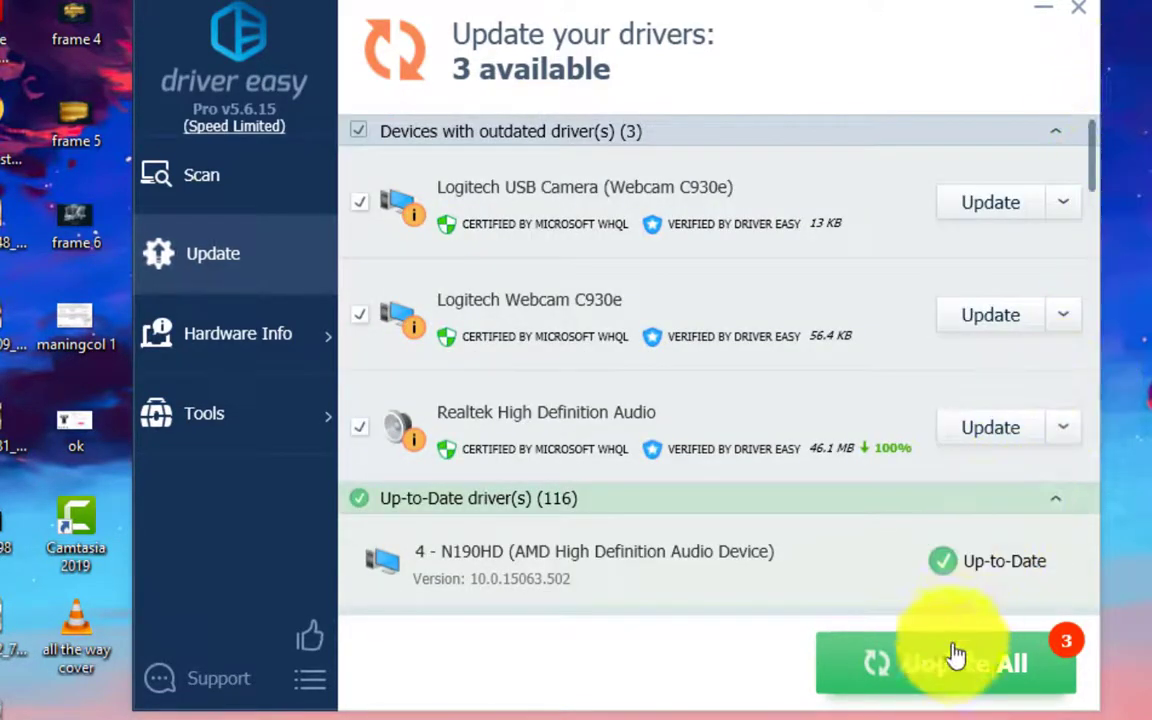
Update all outdated drivers with administrator permission and close Driver Easy.
{"action": "left_click", "coordinate": [918, 678]}
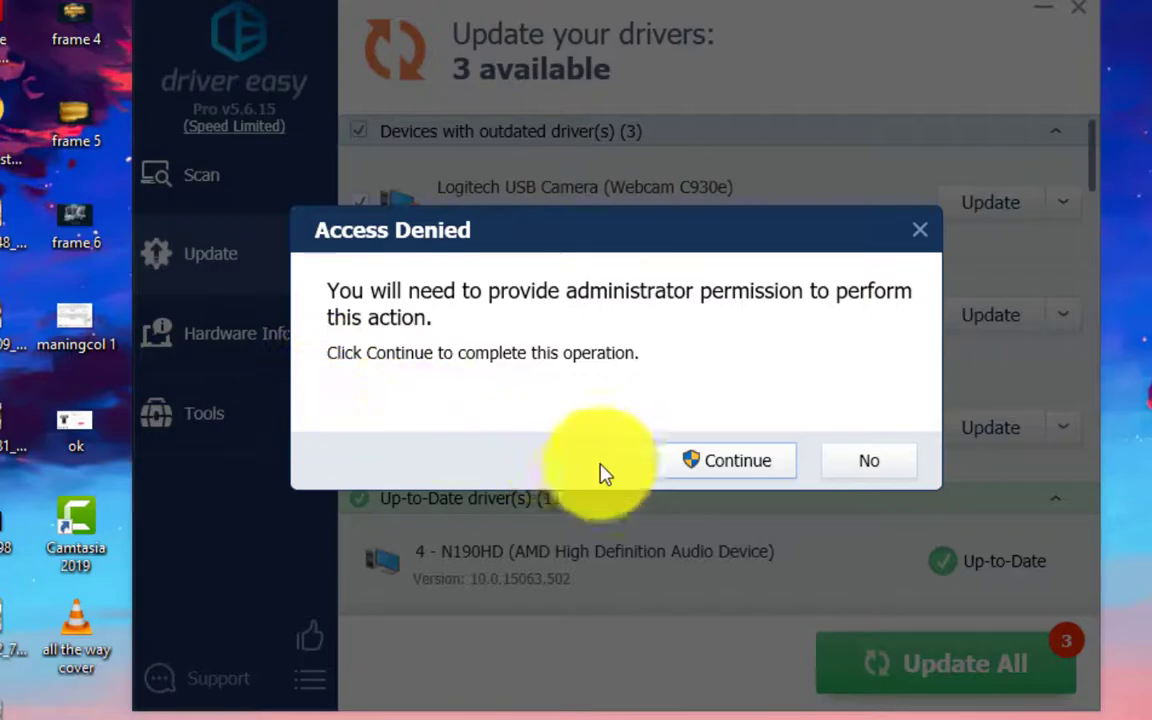
{"action": "left_click", "coordinate": [721, 466]}
{"action": "left_click", "coordinate": [722, 464]}
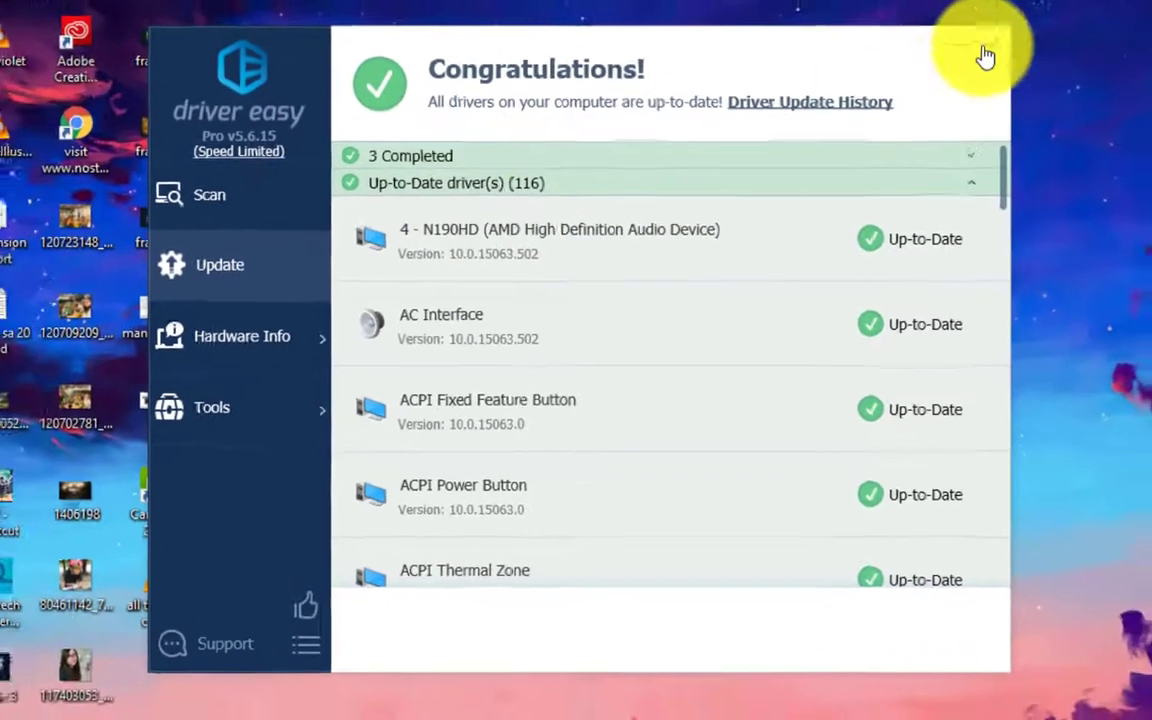
{"action": "left_click", "coordinate": [985, 57]}
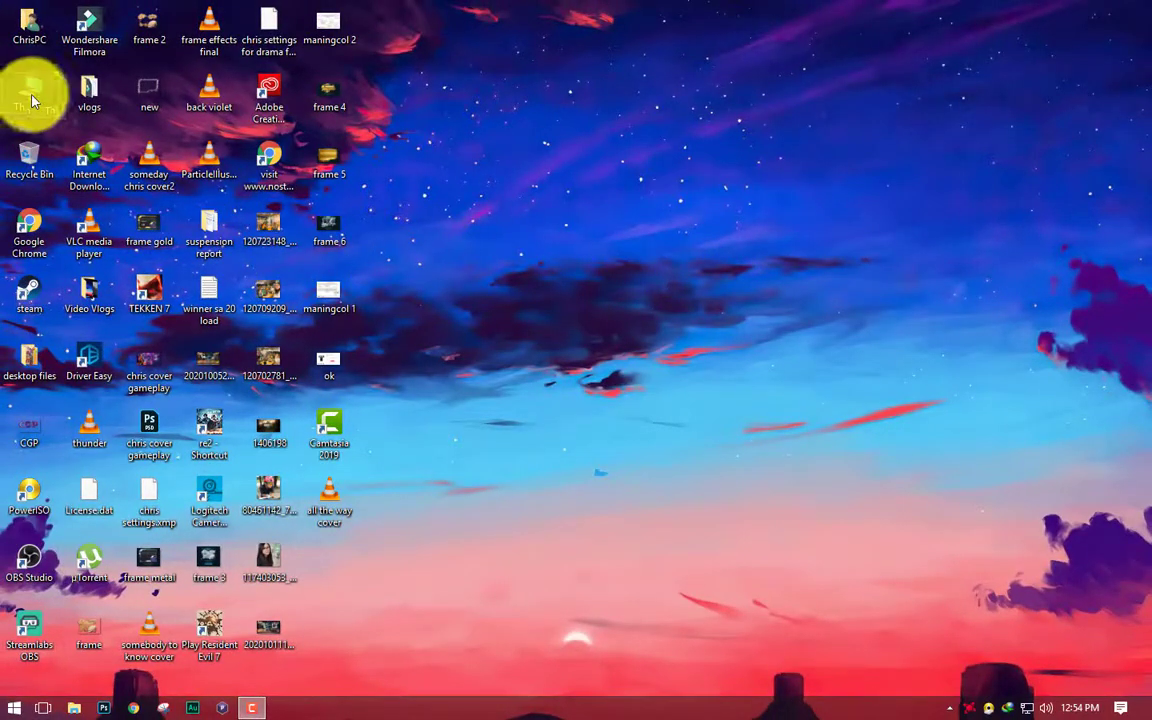
Open the DriverEasy2020 archive from the Installers folder on Local Disk (D:) and select License.dat.
{"action": "double_click", "coordinate": [33, 100]}
{"action": "double_click", "coordinate": [640, 345]}
{"action": "left_click", "coordinate": [345, 318]}
{"action": "double_click", "coordinate": [345, 318]}
{"action": "scroll", "coordinate": [450, 398], "scroll_direction": "down", "scroll_amount": 4}
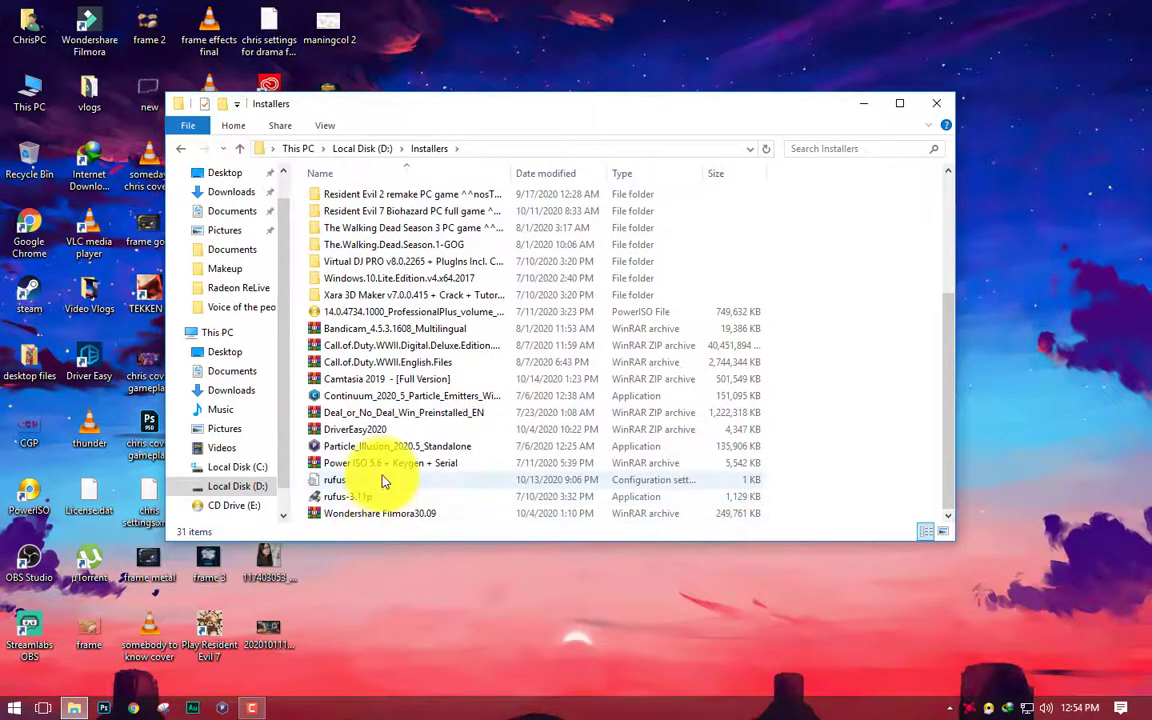
{"action": "left_click", "coordinate": [338, 433]}
{"action": "double_click", "coordinate": [338, 433]}
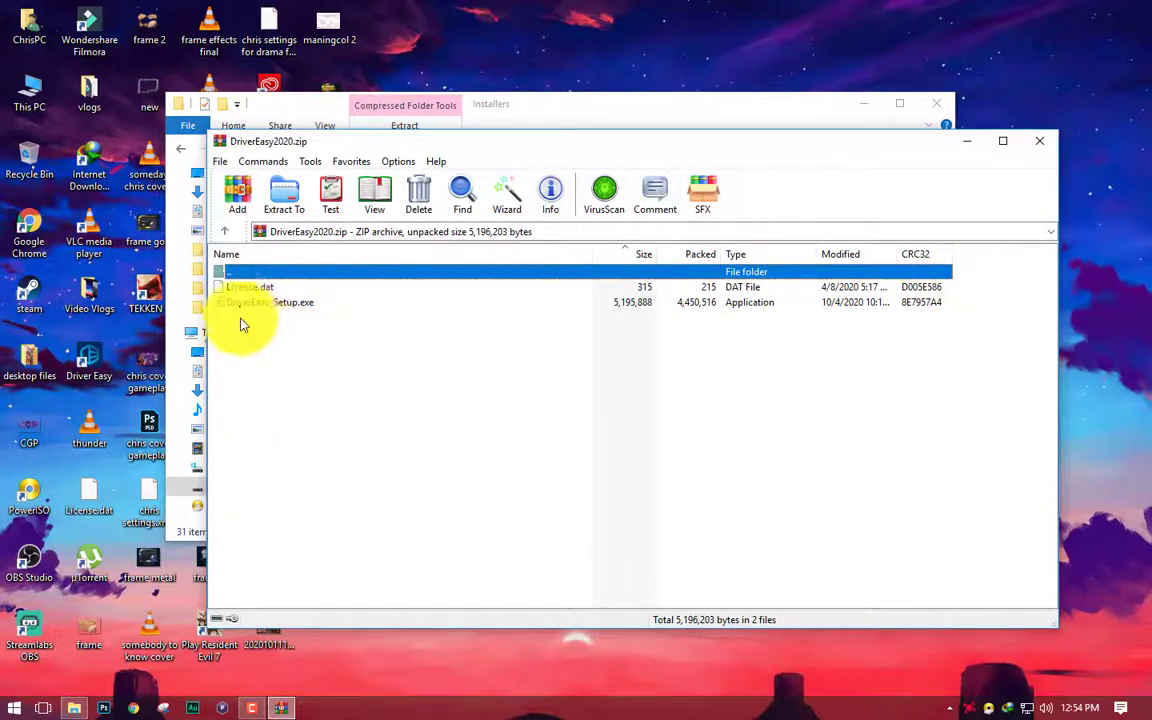
{"action": "left_click_drag", "start_coordinate": [648, 144], "coordinate": [696, 56]}
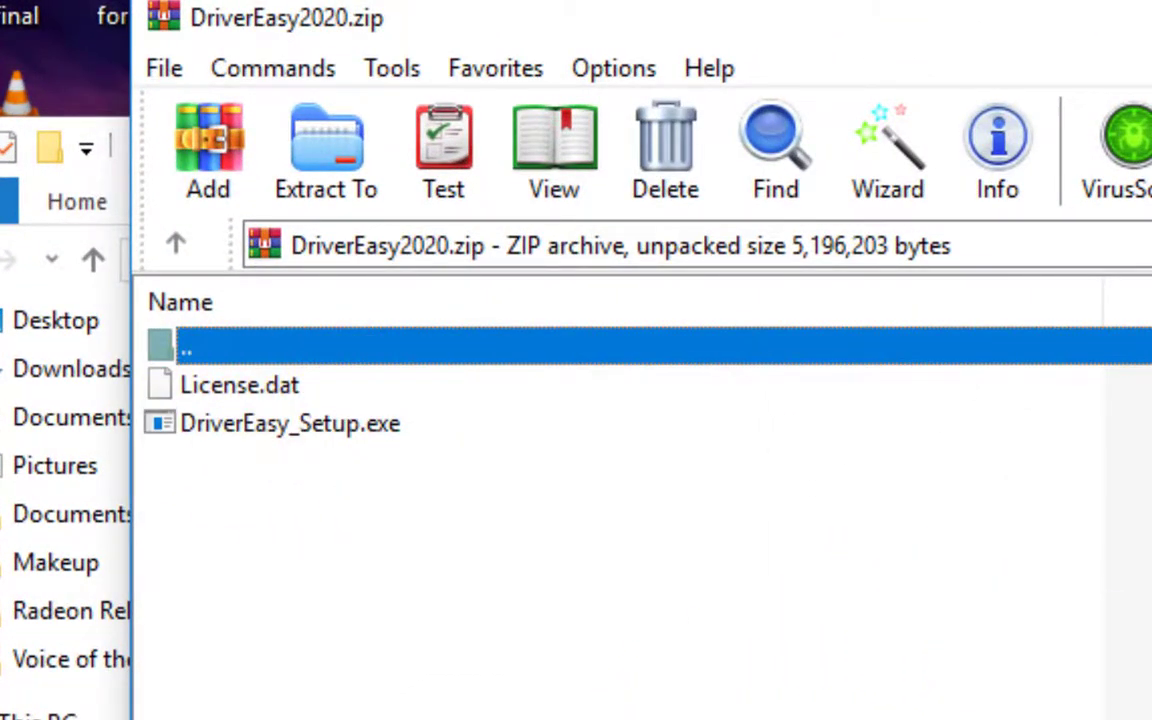
{"action": "left_click", "coordinate": [274, 391]}
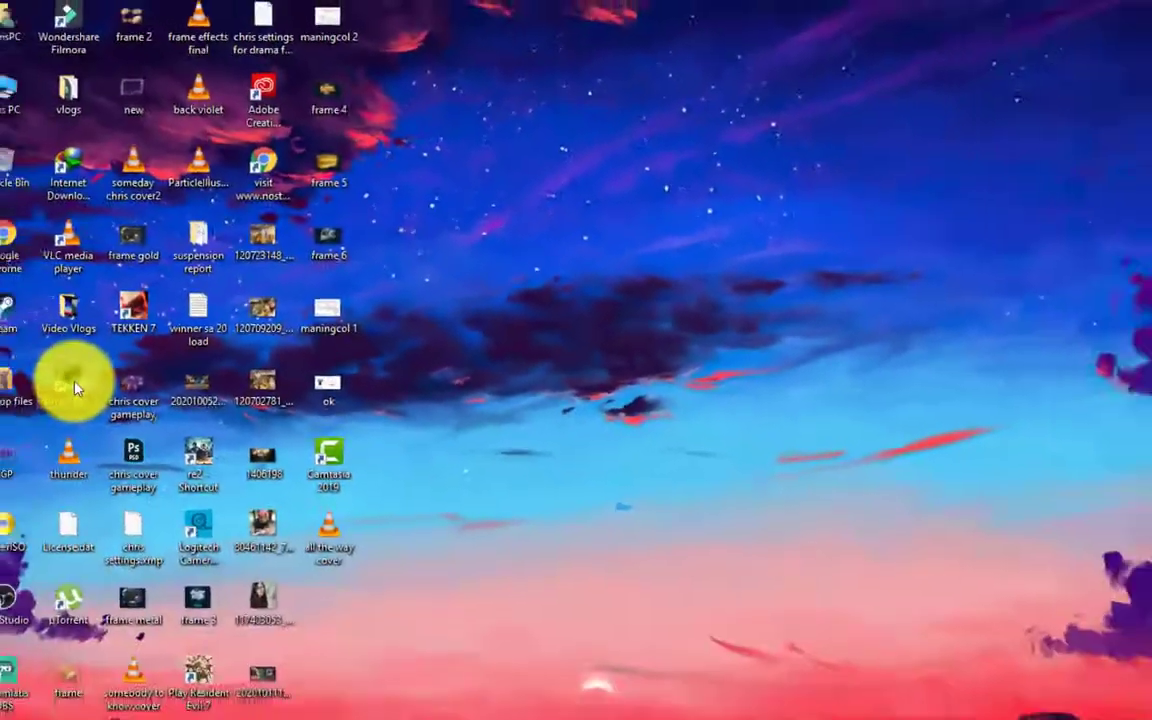
View the installation folder behind the Driver Easy desktop shortcut and close it.
{"action": "right_click", "coordinate": [95, 362]}
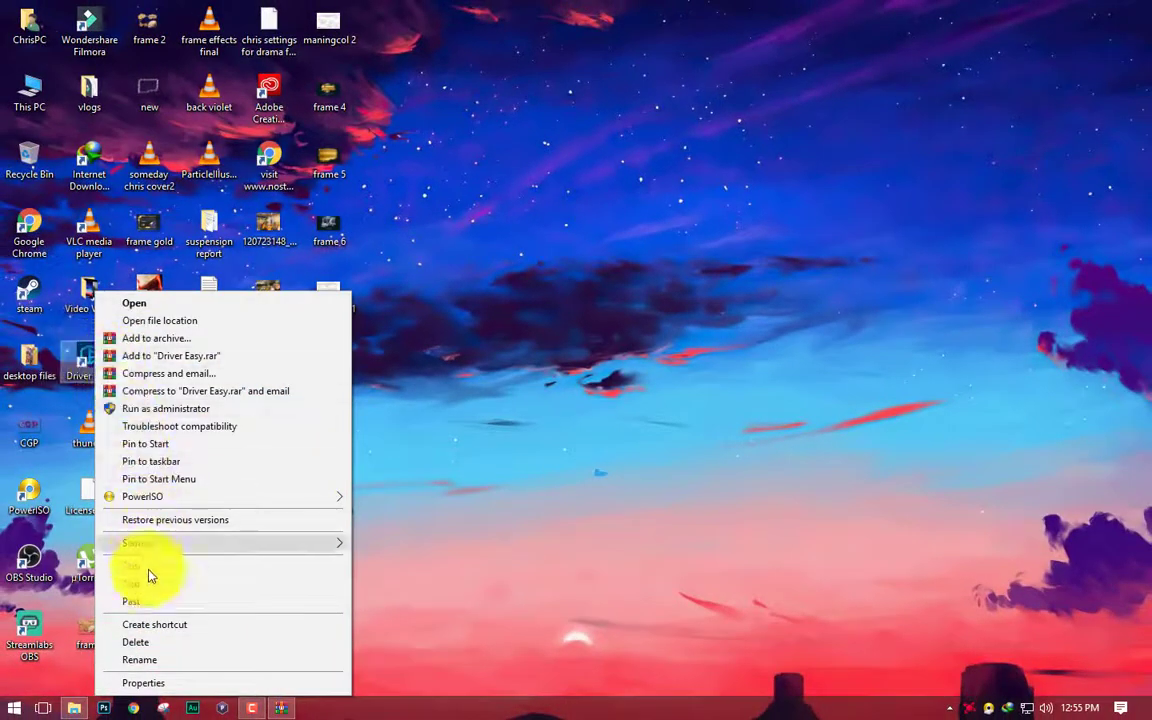
{"action": "left_click", "coordinate": [158, 320]}
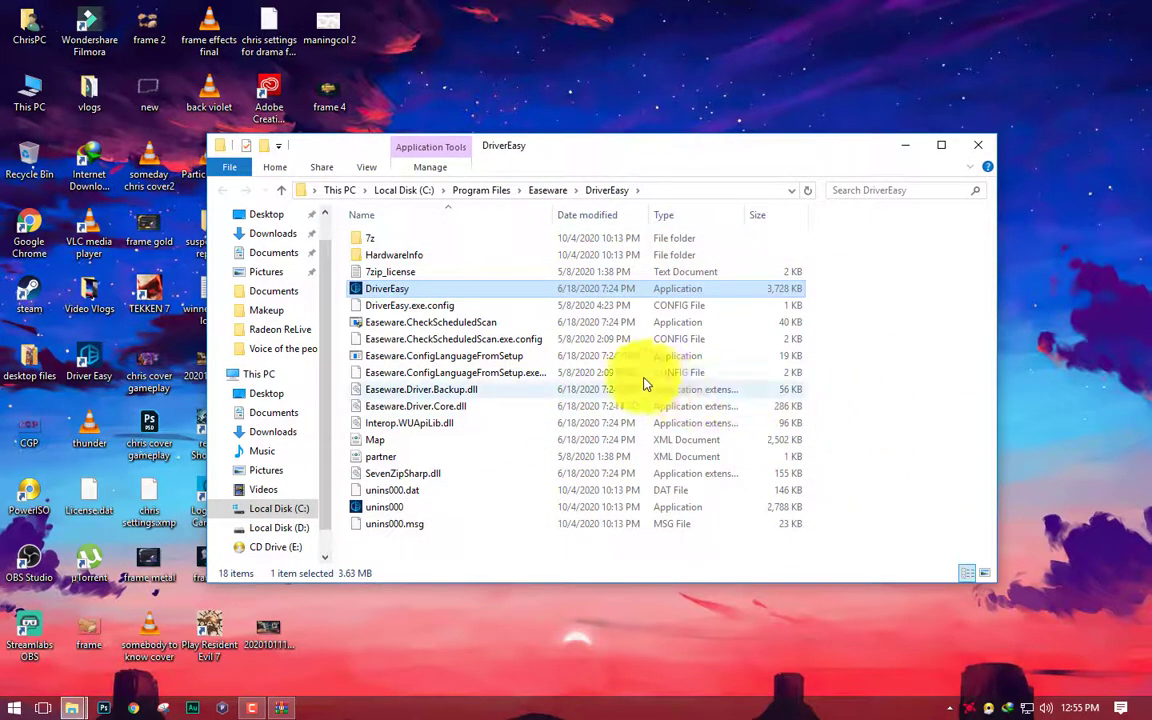
{"action": "left_click", "coordinate": [978, 146]}
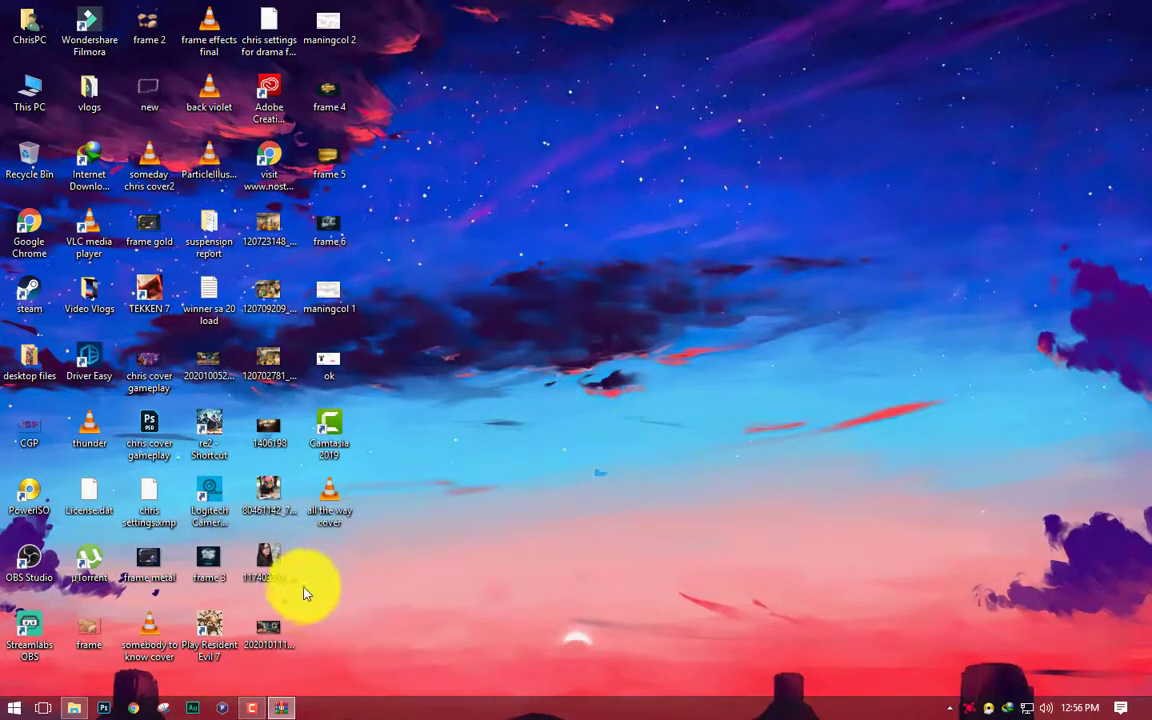